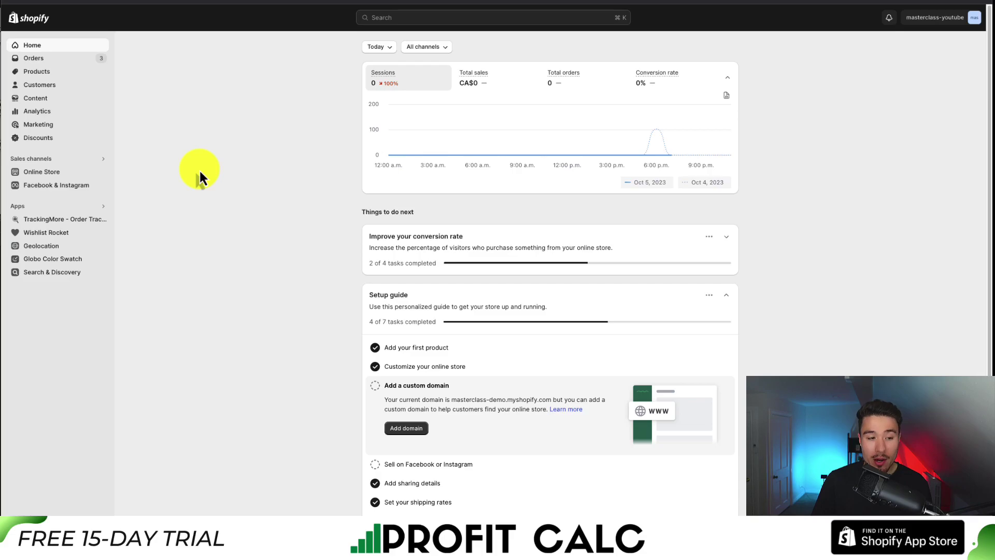
Step: Open the Pages list under Online Store in the admin sidebar
click(60, 173)
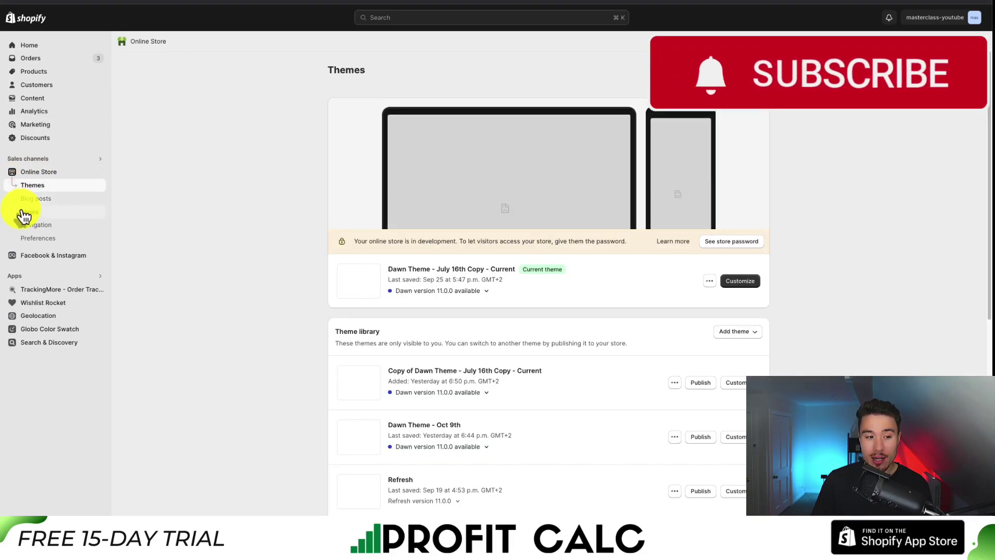
click(25, 213)
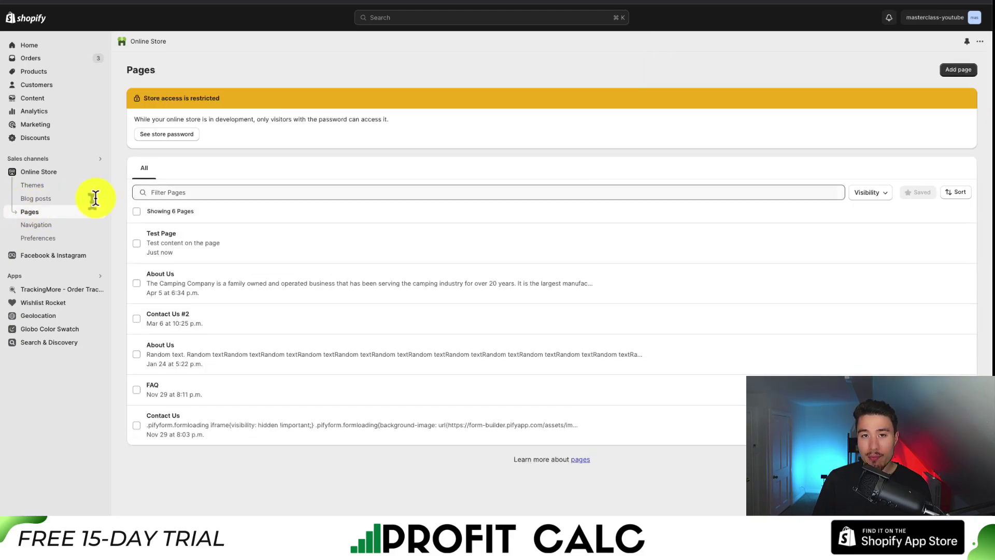
Step: Add and save a page titled 'About Us Test Page' with AI-generated 'About Us' content
click(958, 70)
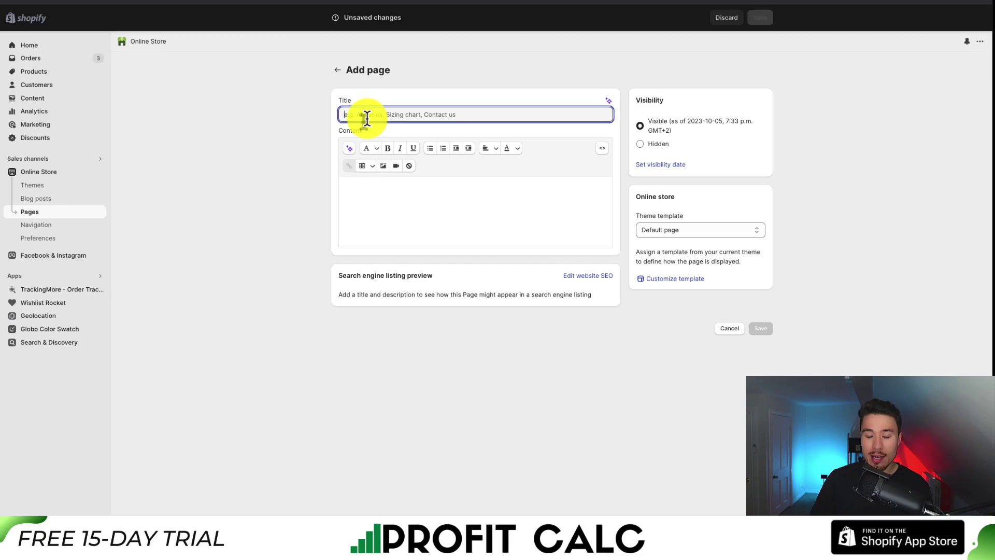
text(About)
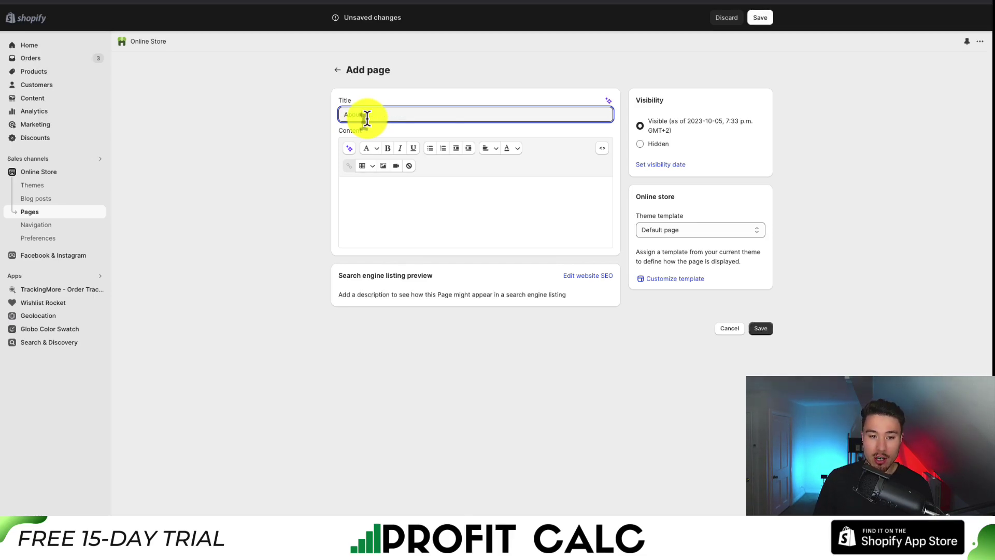
text( Us Test Page)
click(349, 149)
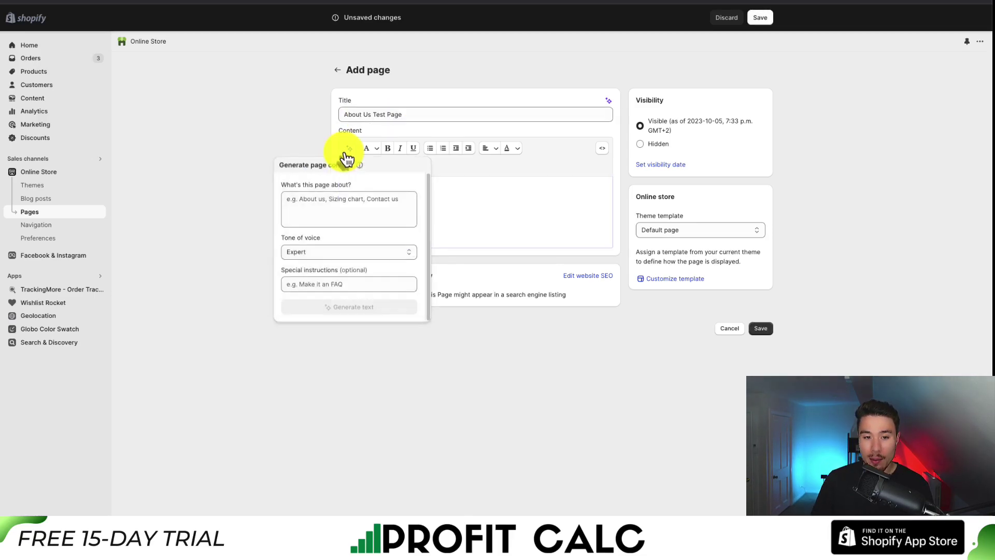
click(314, 212)
text(About Us)
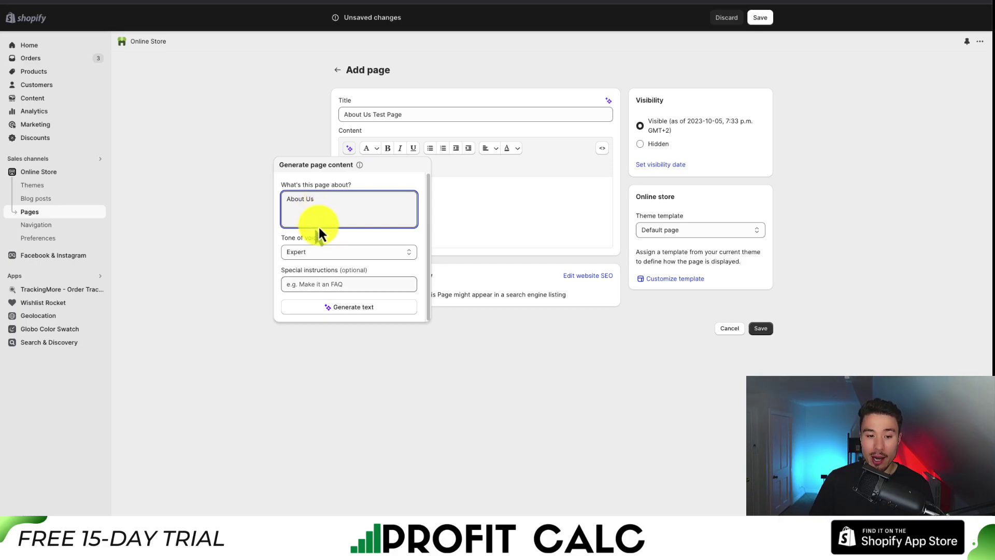
click(350, 306)
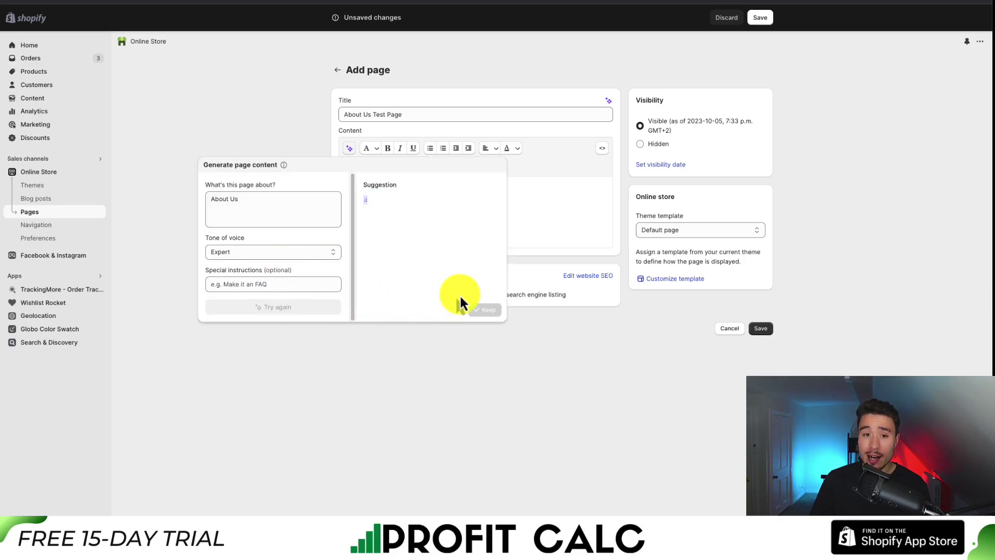
click(484, 309)
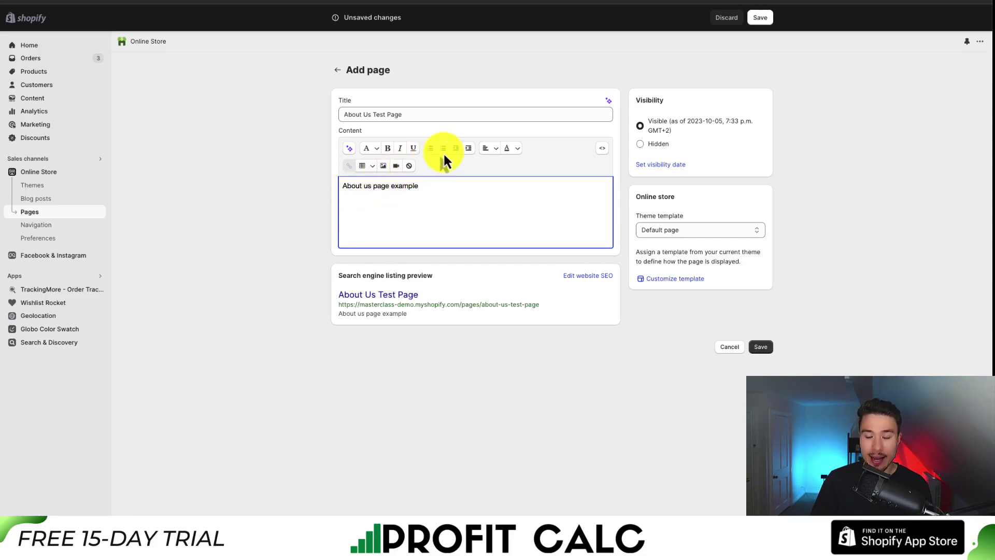
click(755, 21)
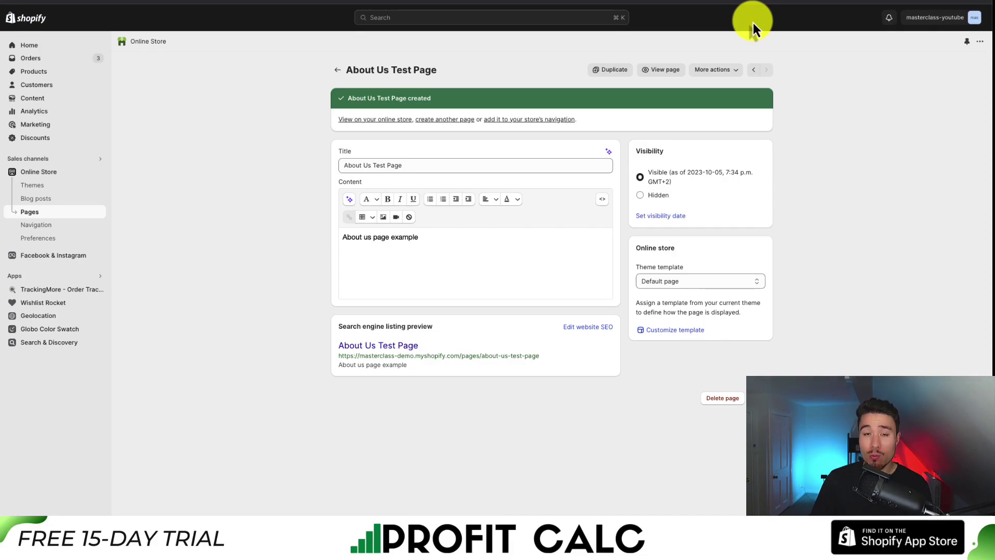
click(664, 72)
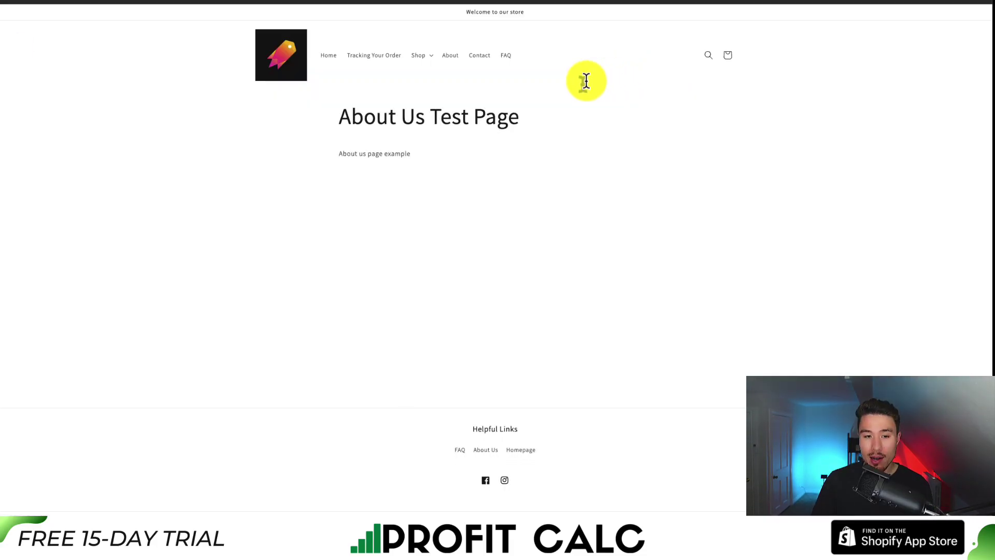
drag(338, 116, 522, 119)
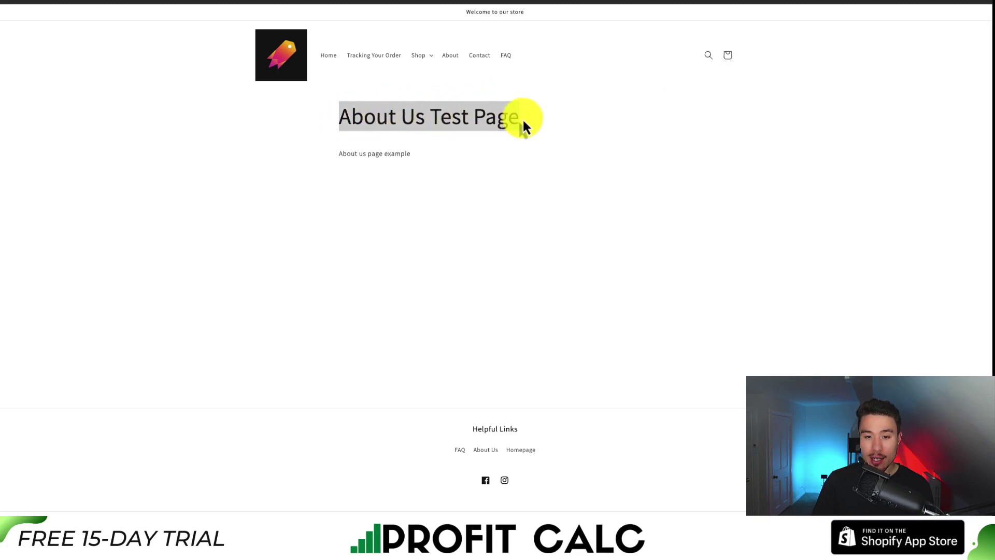
click(512, 124)
drag(354, 154, 416, 155)
click(417, 155)
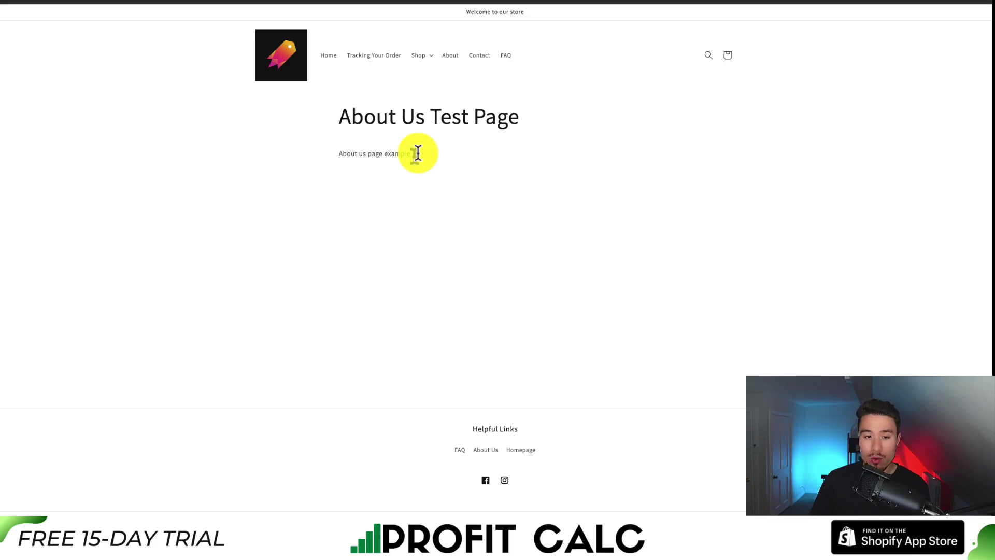
drag(400, 117, 507, 113)
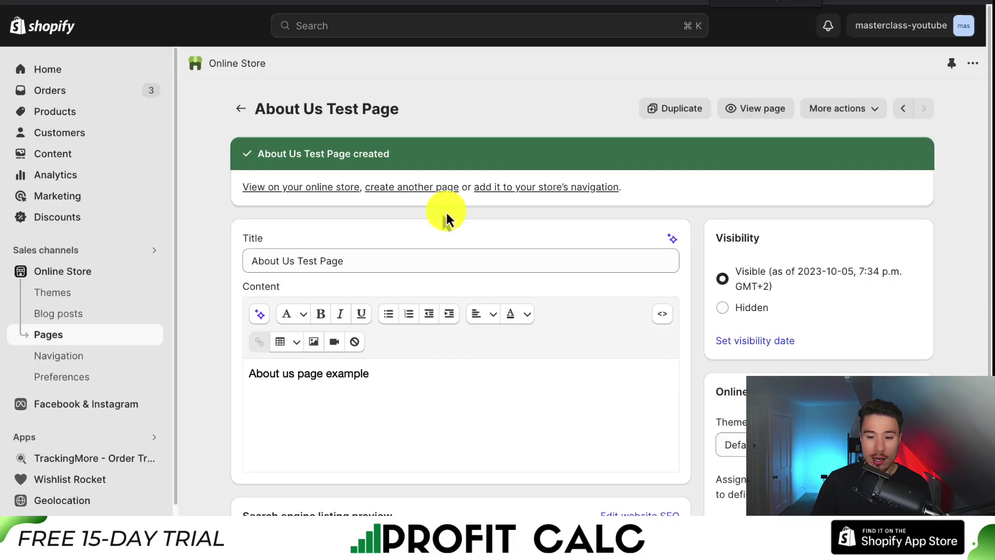
Step: Switch the Content editor to HTML view and insert blank lines above 'About us page example'
scroll(447, 218, down, 2)
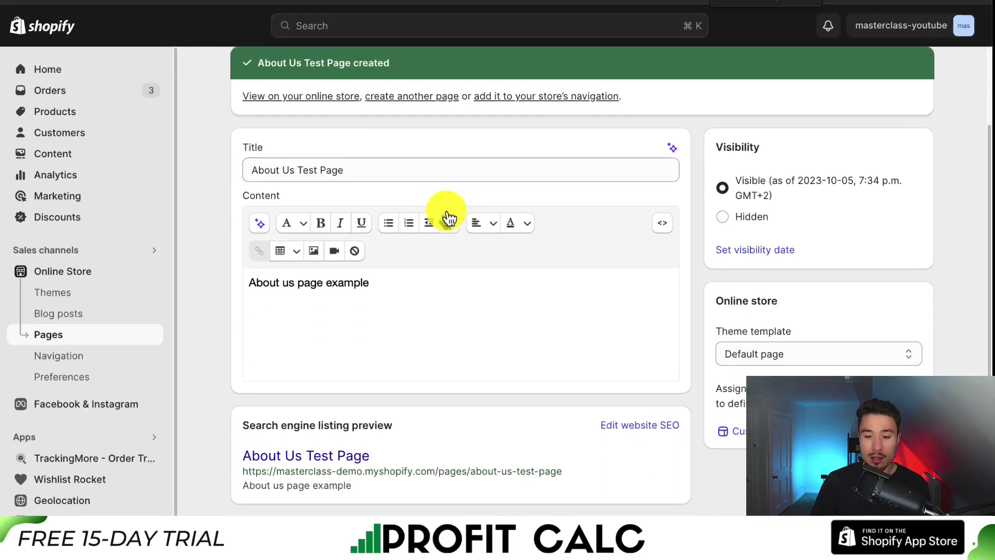
click(658, 227)
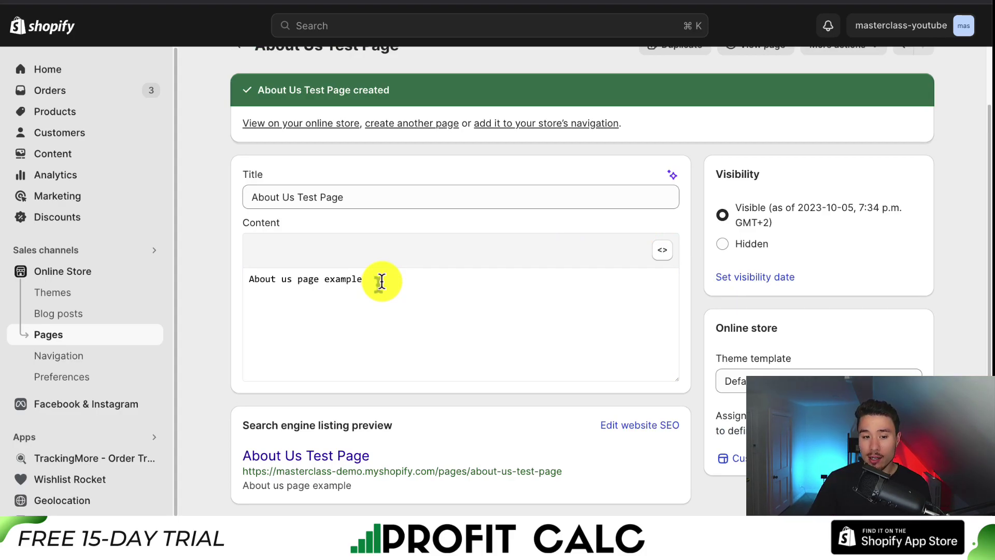
key(Return)
key(Return)
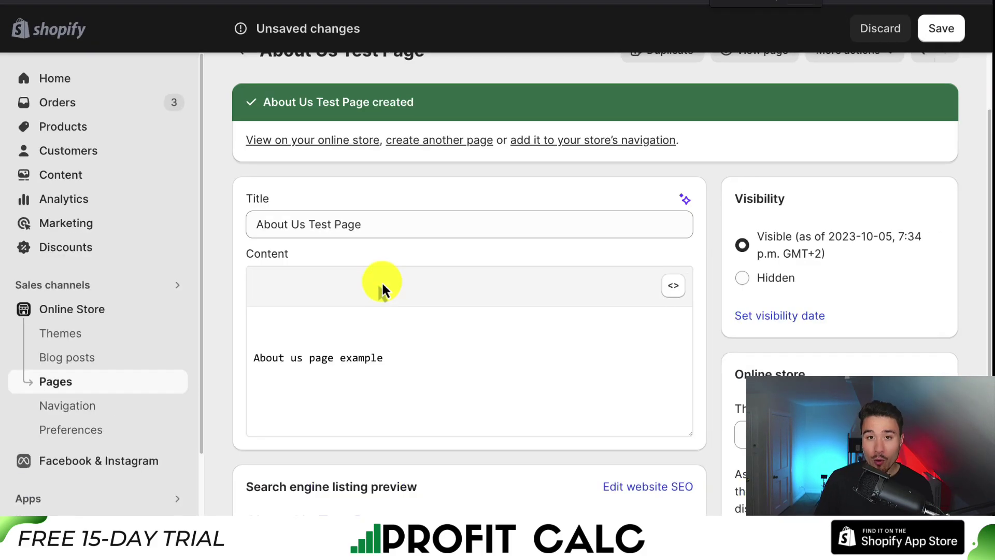
scroll(444, 313, down, 1)
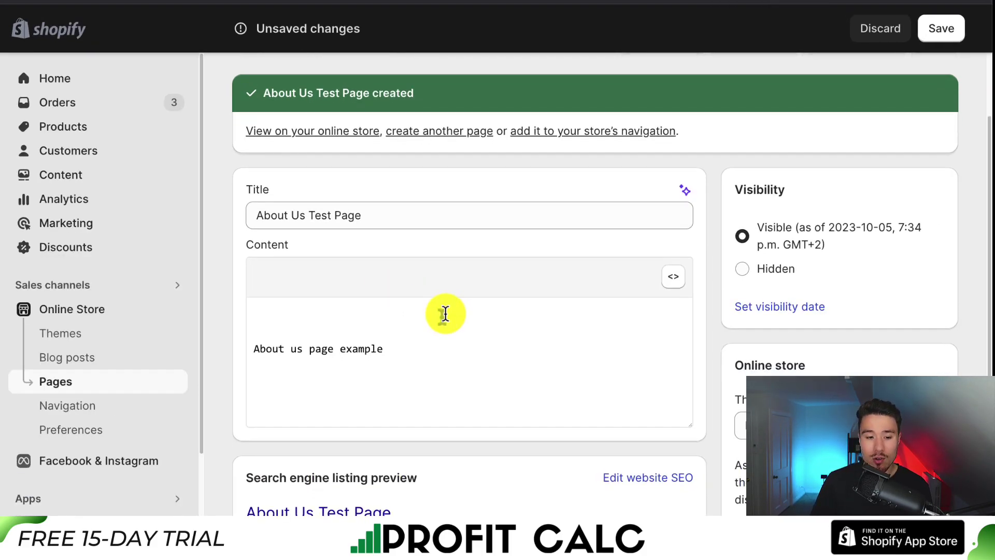
scroll(445, 313, down, 2)
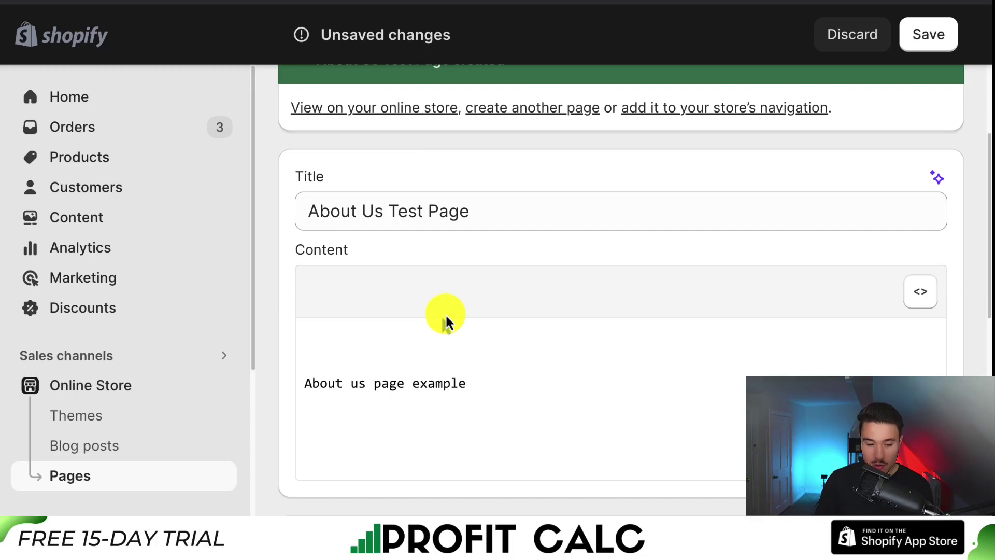
Step: Add a <style> block with .page-title { display: none } above the content and save
text(<style>)
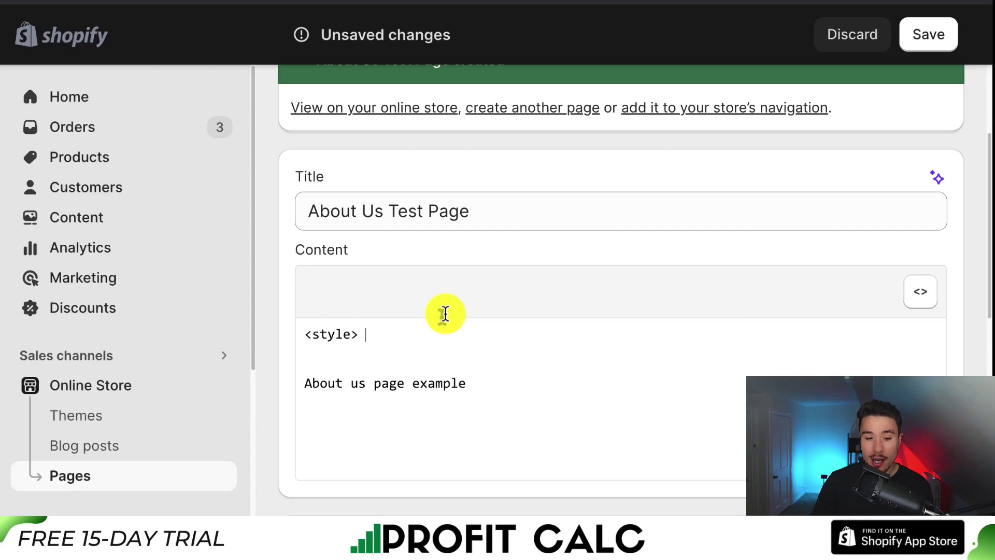
text( </)
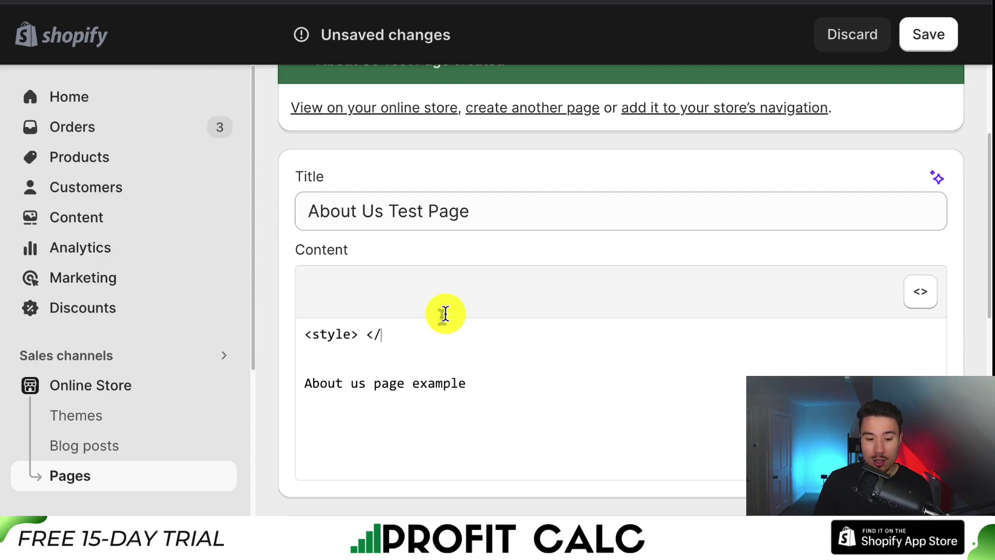
text(style>)
key(Return)
key(Right)
key(Right)
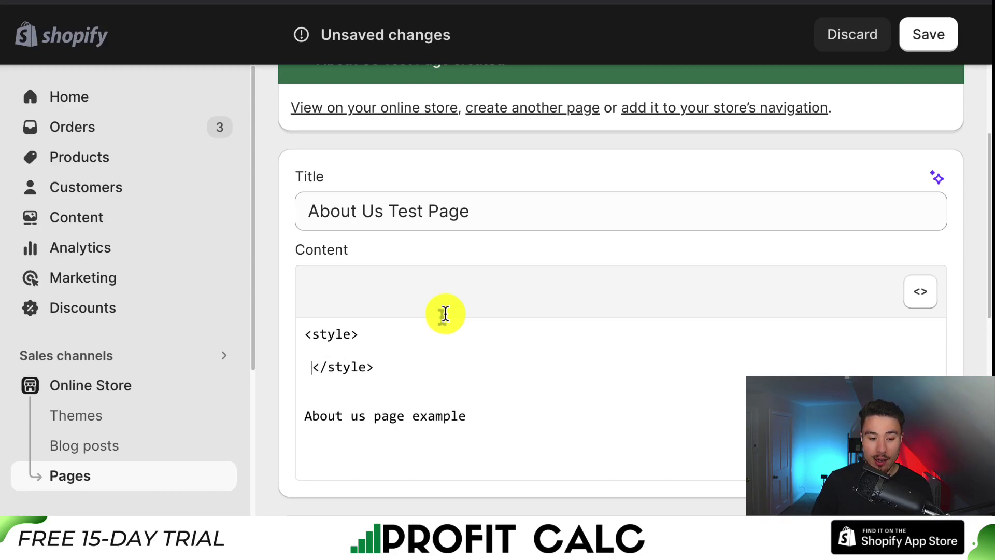
key(BackSpace)
key(Up)
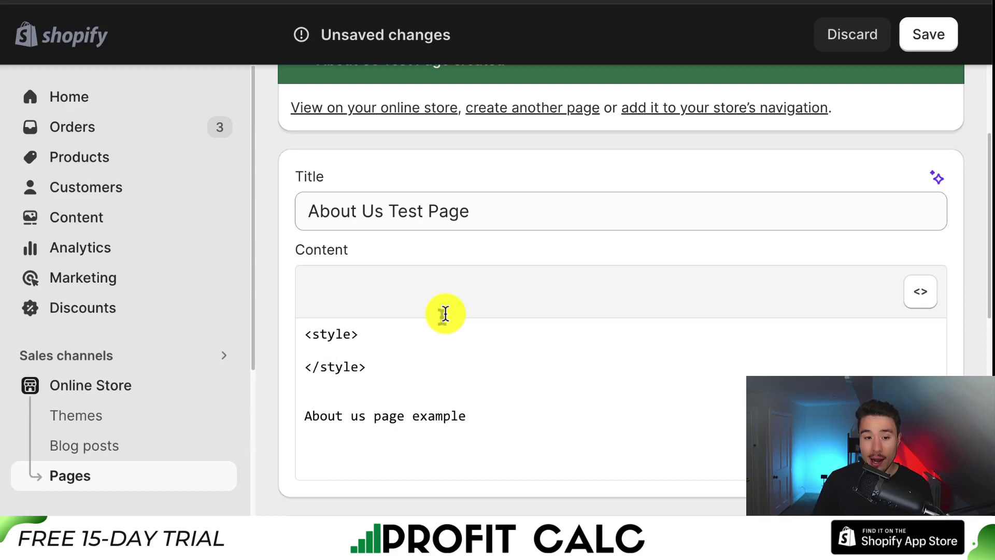
text(.page-t)
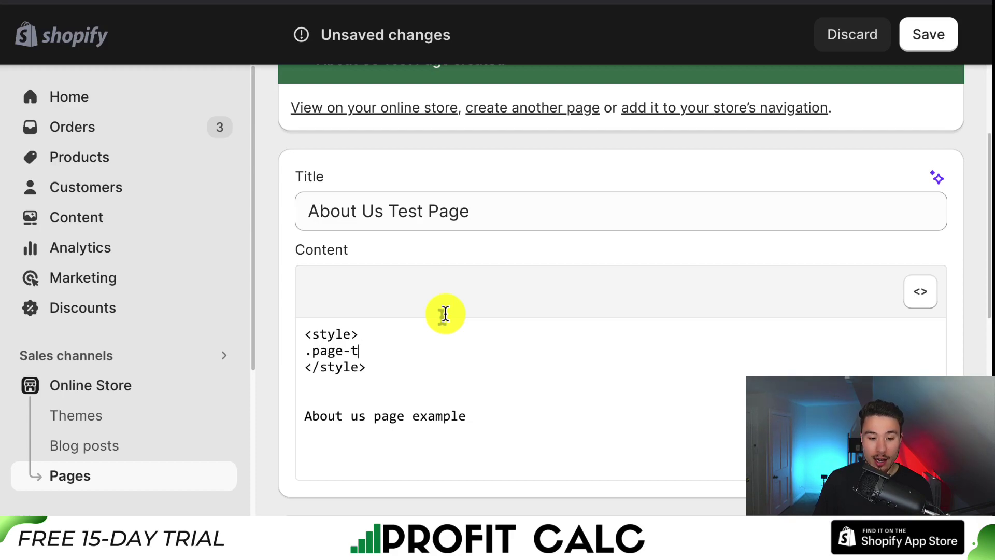
text(itle {)
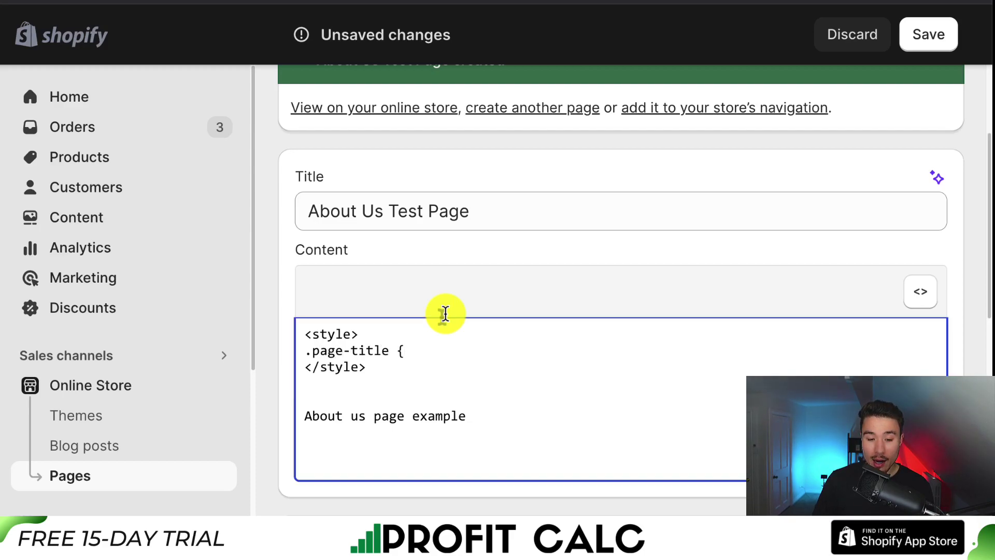
text(})
key(Return)
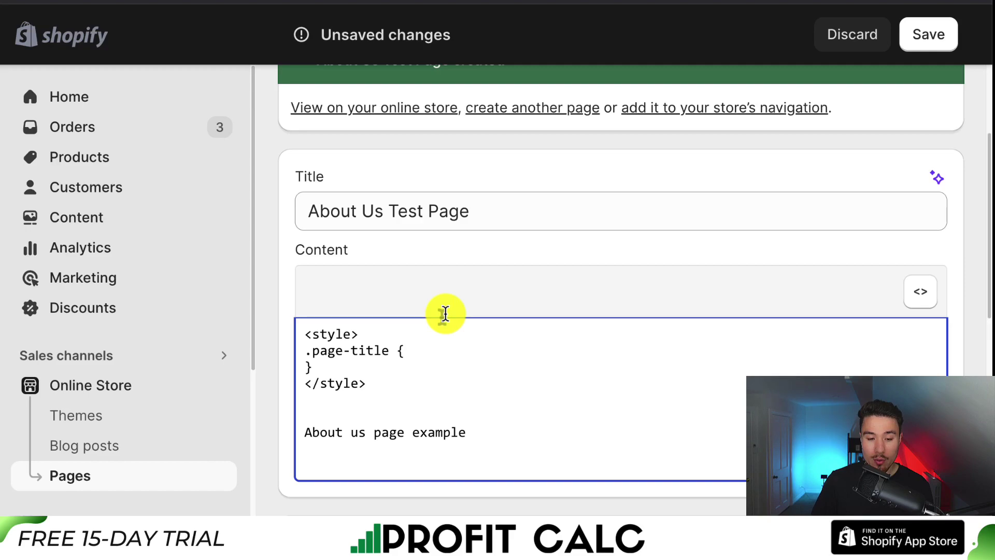
key(Return)
click(445, 314)
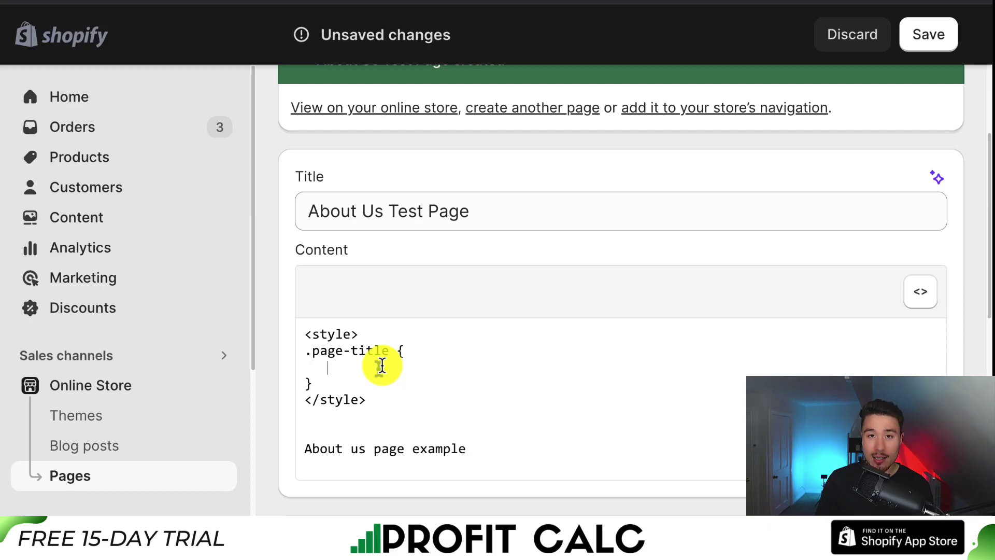
text(display: none)
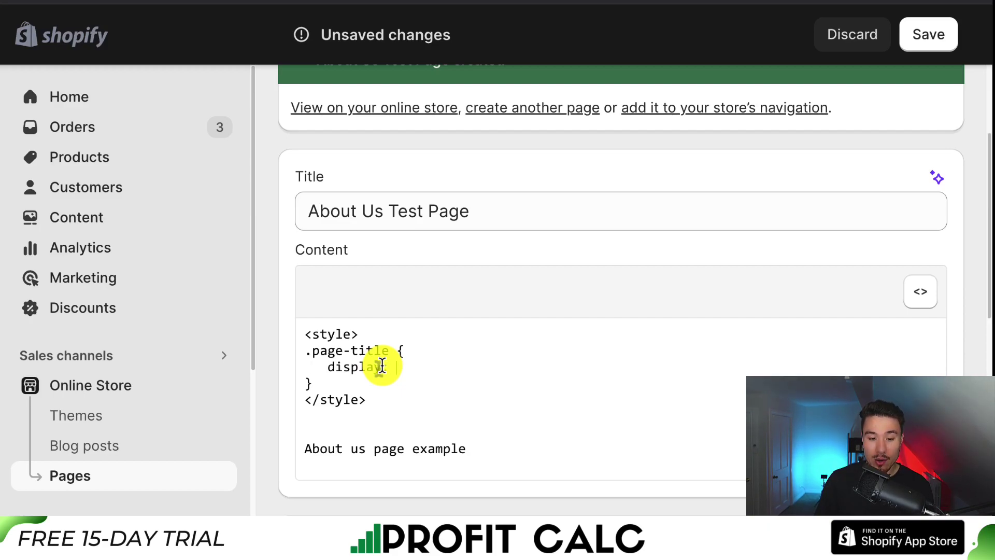
click(946, 37)
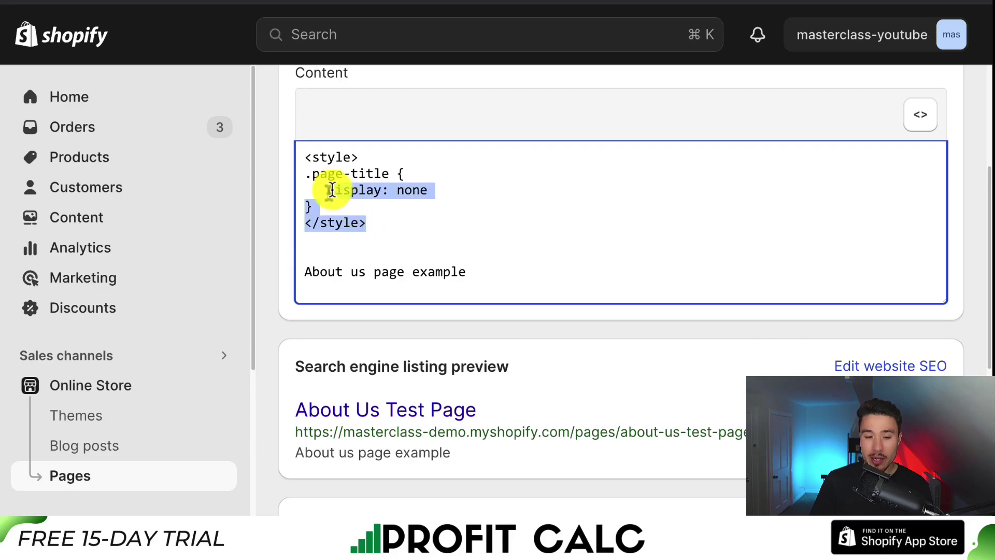
Step: Highlight the .page-title style block in the page content, then clear the selection
drag(329, 188, 306, 162)
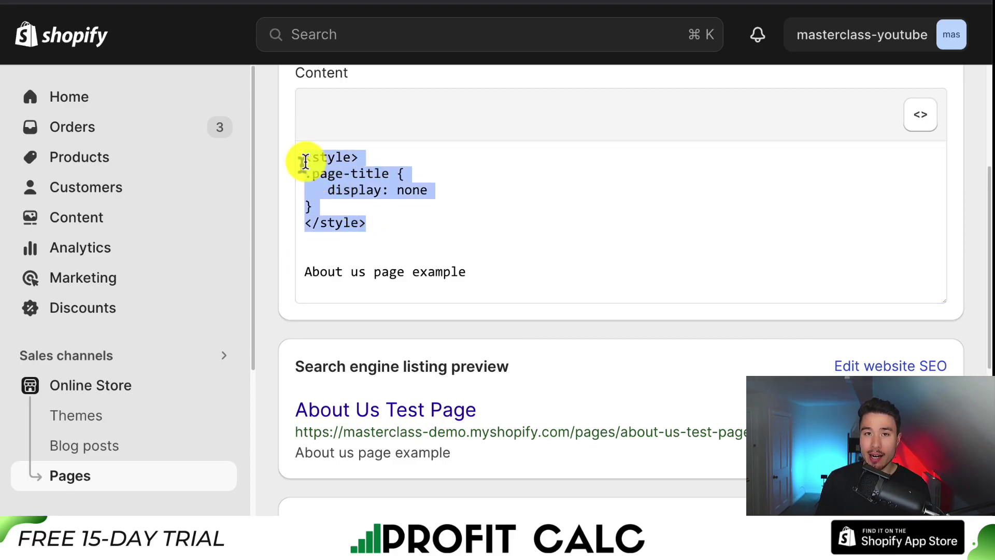
click(573, 74)
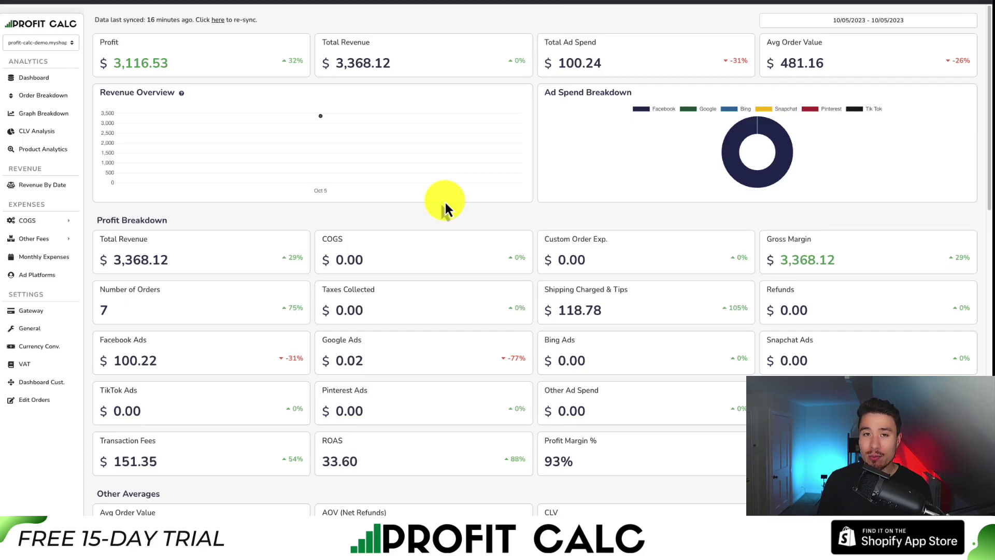
Step: Set the dashboard range to Last 7 Days (09/29/2023 – 10/05/2023) and review the results
click(899, 20)
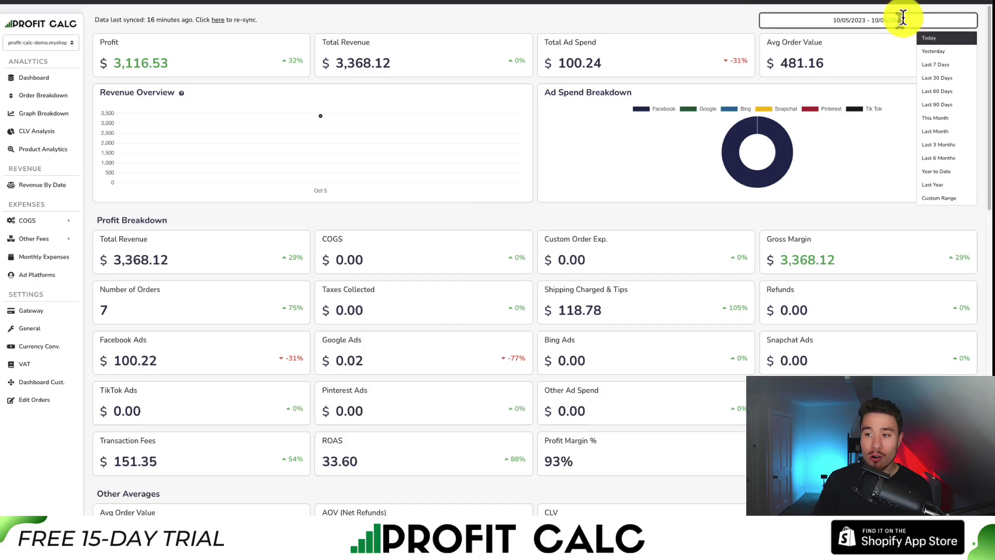
click(921, 62)
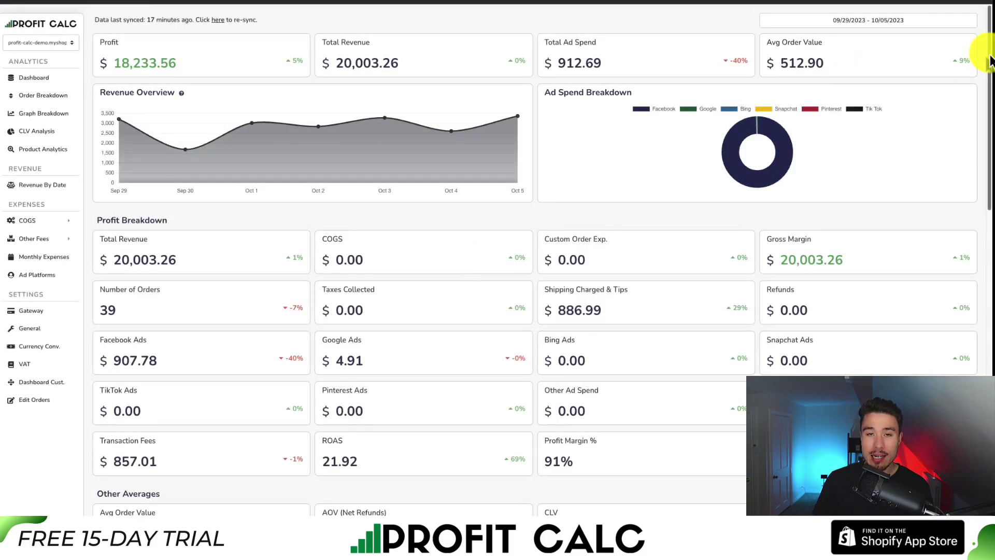
drag(990, 60, 944, 366)
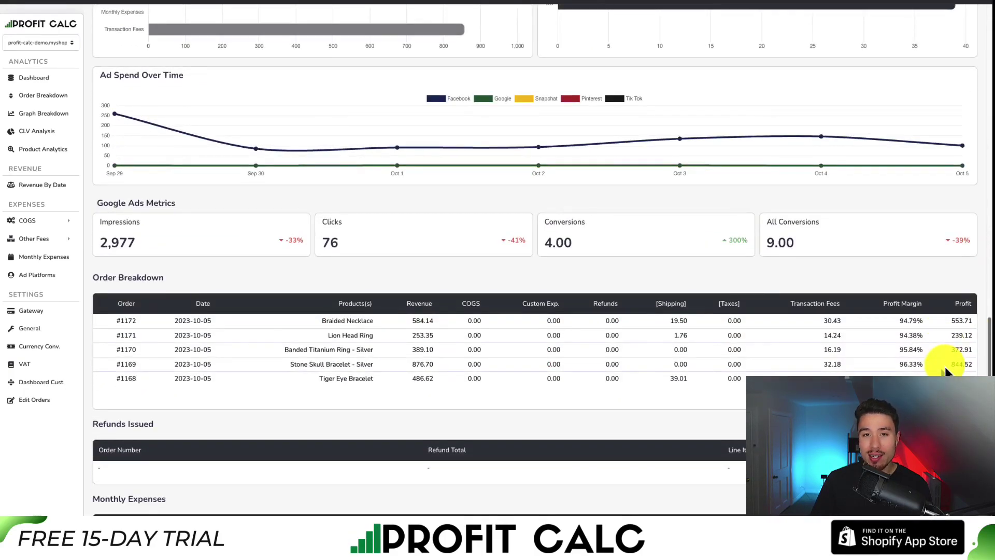
scroll(944, 366, up, 3)
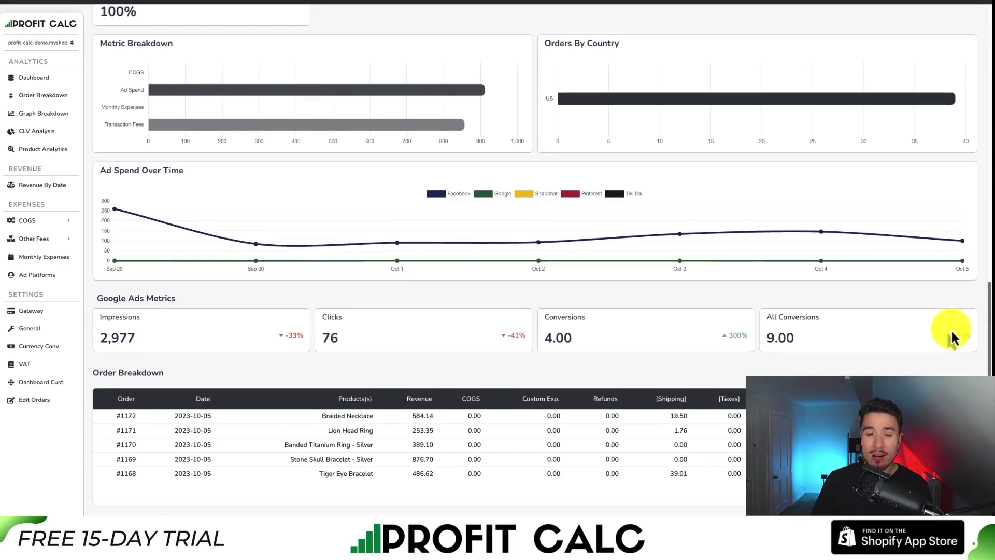
drag(953, 322, 979, 56)
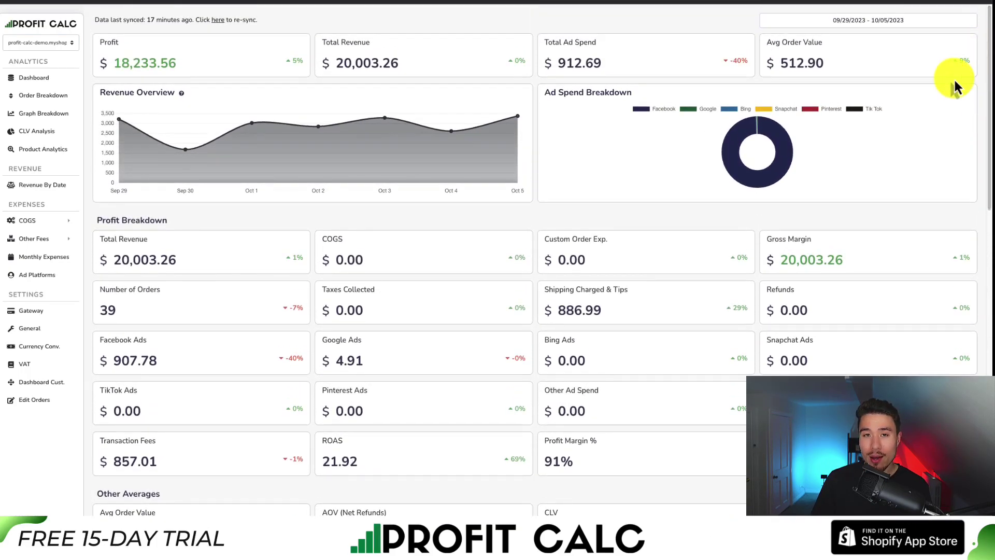